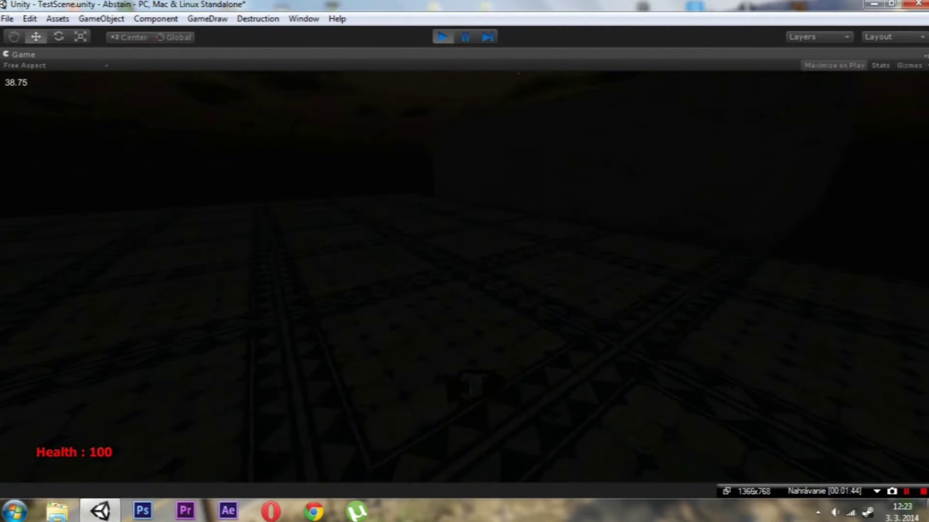
End the TestScene play test and return to the scene editor
{"action": "left_click", "coordinate": [442, 37]}
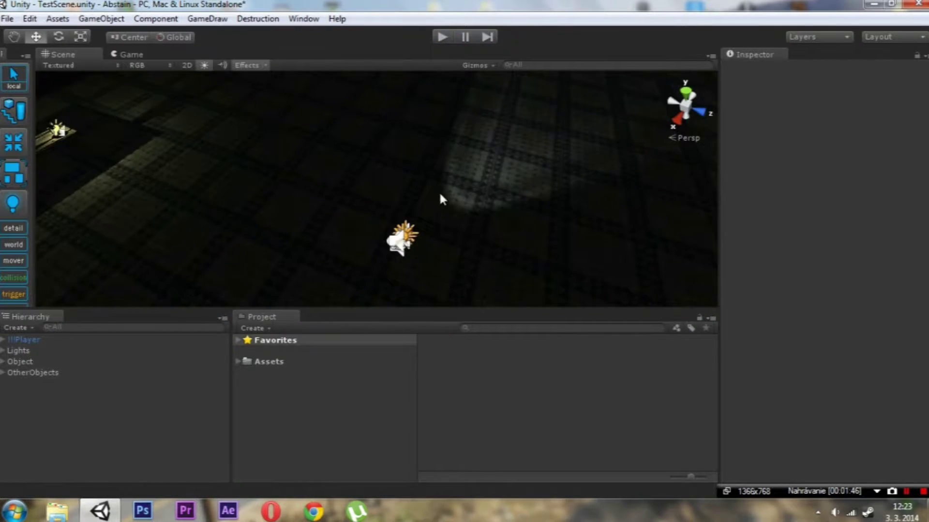
Set the Main Camera's Rendering Path to Forward and inspect the lit table and lamp
{"action": "left_click_drag", "start_coordinate": [440, 198], "coordinate": [408, 233], "text": "alt"}
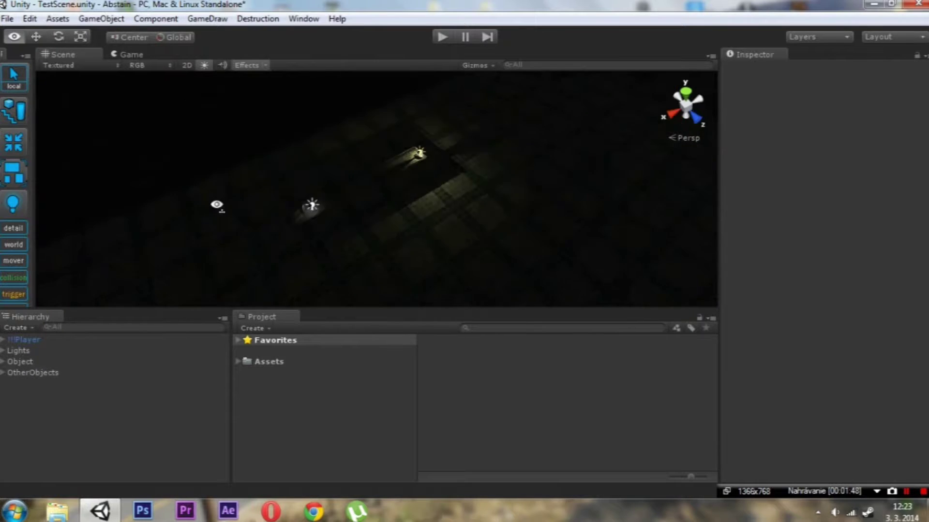
{"action": "scroll", "coordinate": [407, 233], "scroll_direction": "up", "scroll_amount": 3}
{"action": "scroll", "coordinate": [442, 142], "scroll_direction": "up", "scroll_amount": 3}
{"action": "scroll", "coordinate": [437, 157], "scroll_direction": "up", "scroll_amount": 3}
{"action": "scroll", "coordinate": [438, 158], "scroll_direction": "up", "scroll_amount": 3}
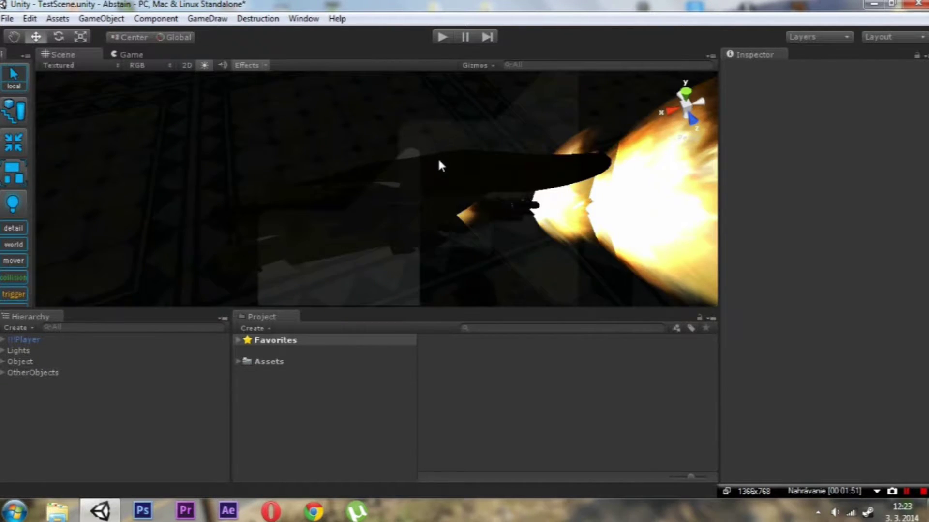
{"action": "scroll", "coordinate": [441, 166], "scroll_direction": "down", "scroll_amount": 5}
{"action": "left_click", "coordinate": [3, 340]}
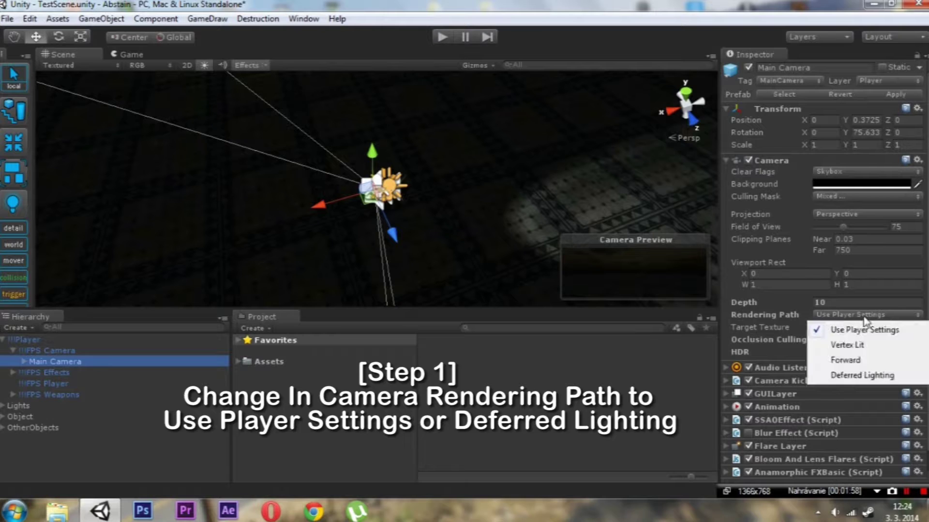
{"action": "left_click", "coordinate": [845, 360]}
{"action": "right_click_drag", "start_coordinate": [474, 266], "coordinate": [460, 139]}
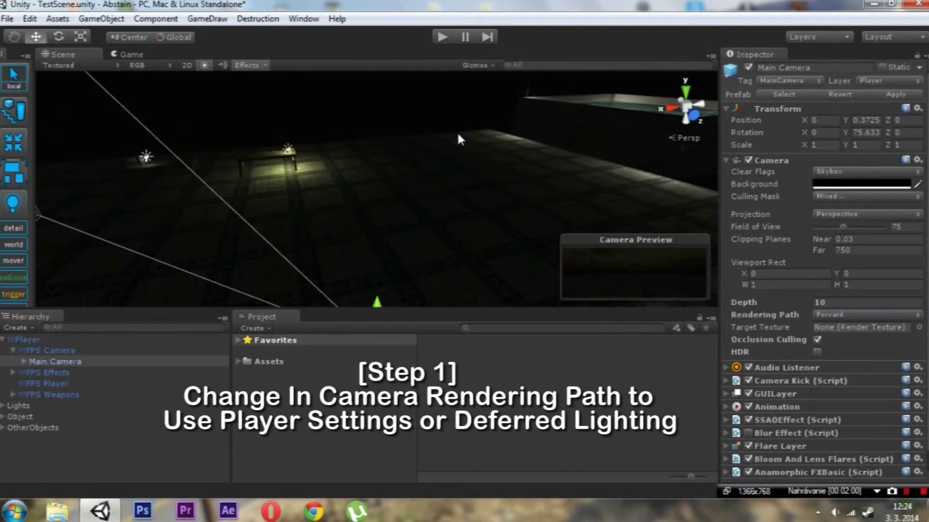
{"action": "mouse_move", "coordinate": [403, 131]}
{"action": "right_mouse_down"}
{"action": "mouse_move", "coordinate": [455, 138]}
{"action": "mouse_move", "coordinate": [438, 150]}
{"action": "mouse_move", "coordinate": [183, 104]}
{"action": "right_mouse_up"}
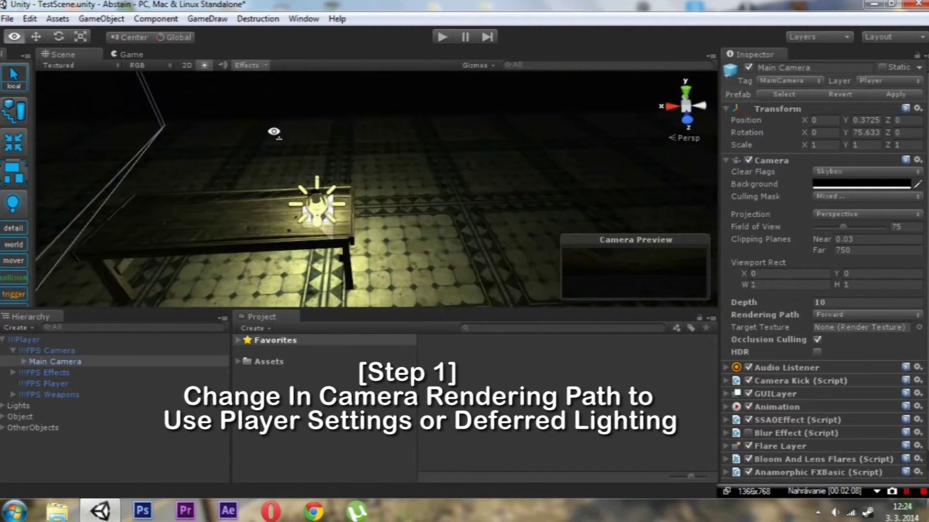
{"action": "right_click_drag", "start_coordinate": [183, 104], "coordinate": [691, 281]}
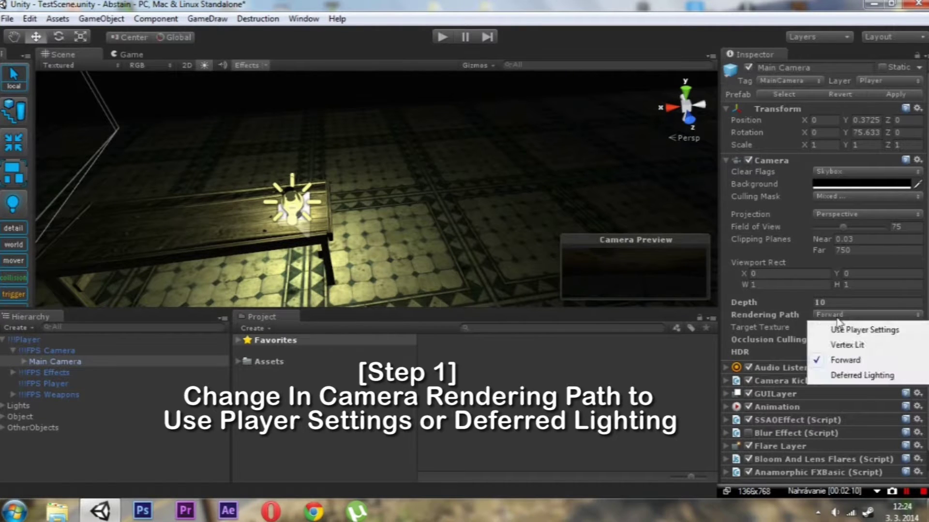
Switch the camera's Rendering Path back to Use Player Settings and view the lamp closely
{"action": "left_click", "coordinate": [845, 331]}
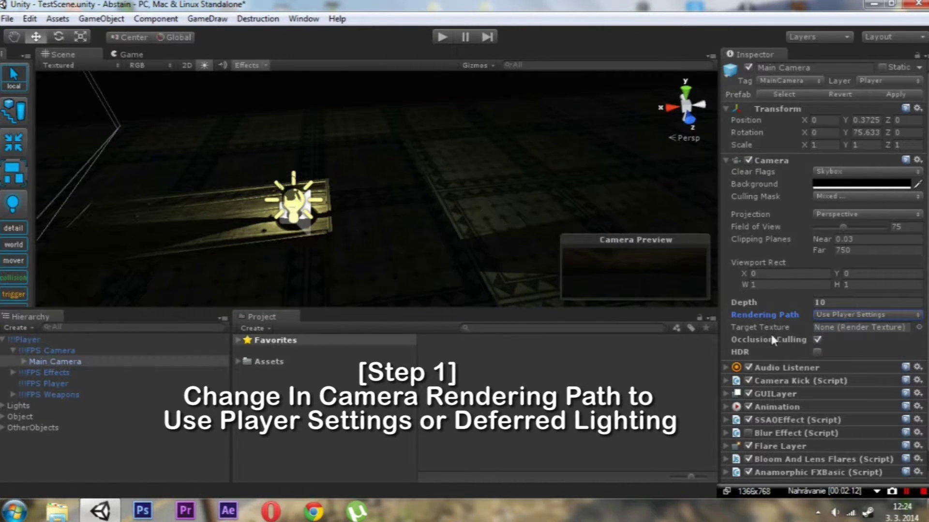
{"action": "left_click", "coordinate": [826, 313]}
{"action": "scroll", "coordinate": [387, 216], "scroll_direction": "down", "scroll_amount": 3}
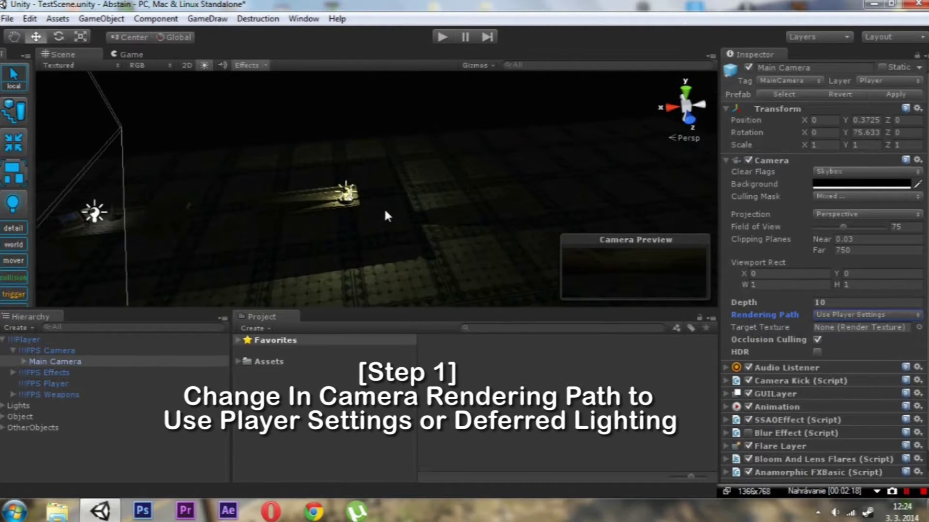
{"action": "mouse_move", "coordinate": [475, 182]}
{"action": "middle_mouse_down"}
{"action": "mouse_move", "coordinate": [431, 219]}
{"action": "mouse_move", "coordinate": [438, 202]}
{"action": "middle_mouse_up"}
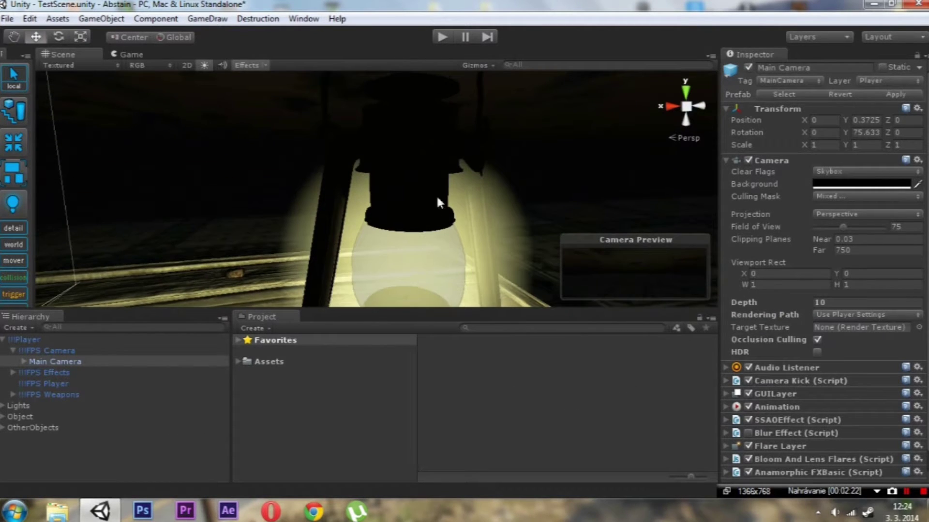
{"action": "left_click_drag", "start_coordinate": [437, 198], "coordinate": [434, 240], "text": "alt"}
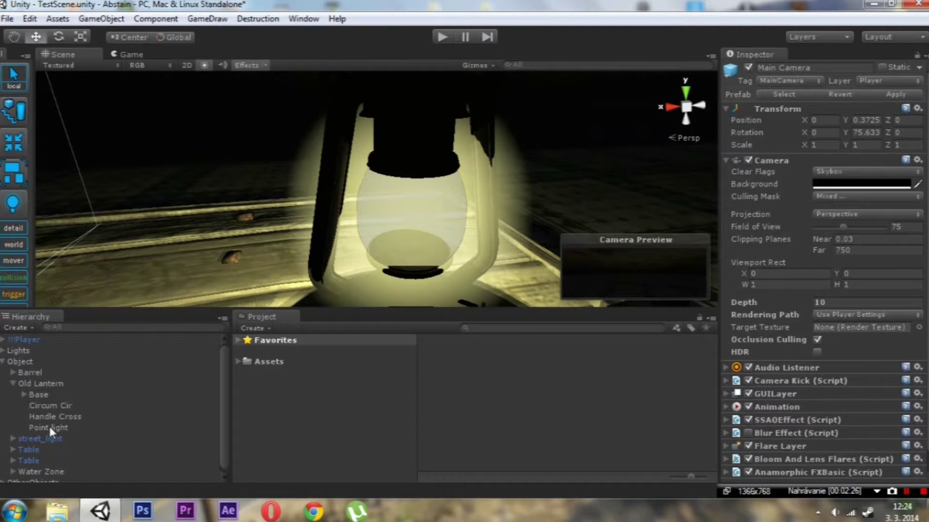
Select and frame the lantern's Point light, then set its Shadow Type to No Shadows
{"action": "left_click", "coordinate": [69, 426]}
{"action": "key", "text": "f"}
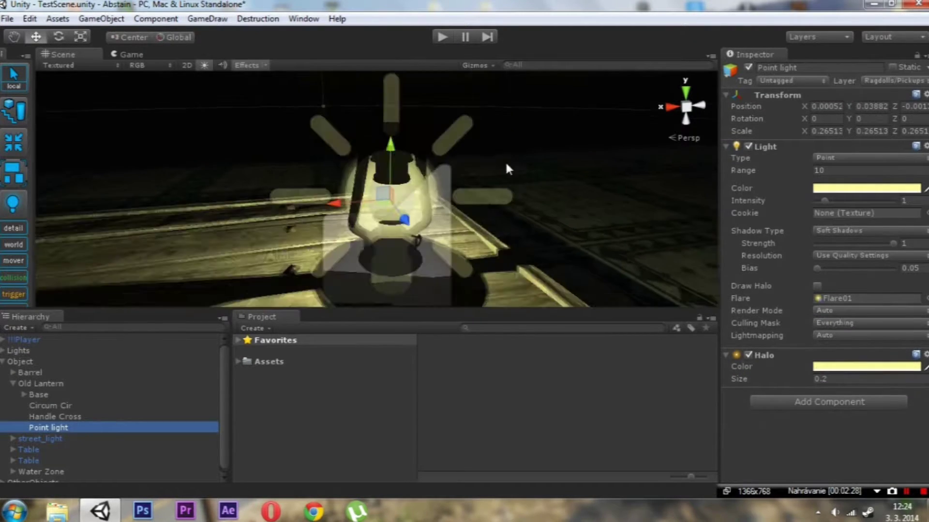
{"action": "scroll", "coordinate": [532, 231], "scroll_direction": "up", "scroll_amount": 2}
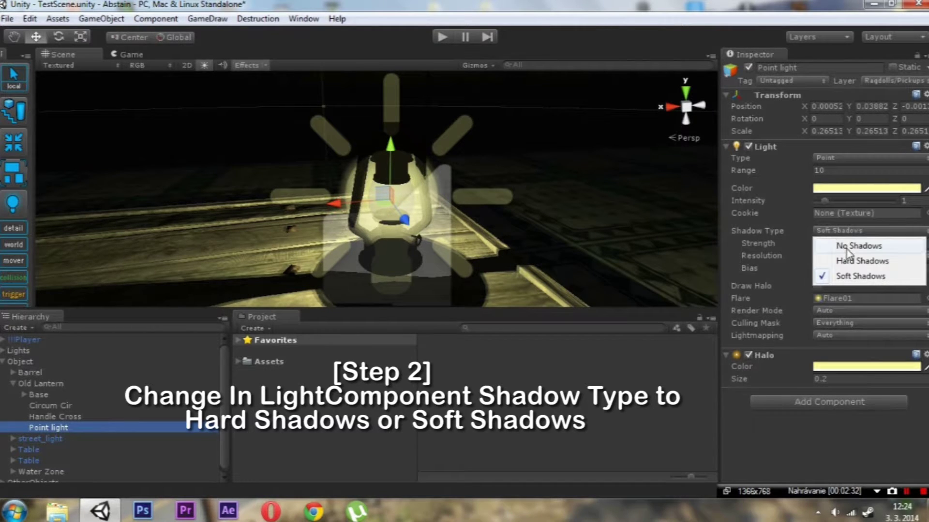
{"action": "left_click", "coordinate": [846, 252]}
{"action": "scroll", "coordinate": [468, 135], "scroll_direction": "down", "scroll_amount": 3}
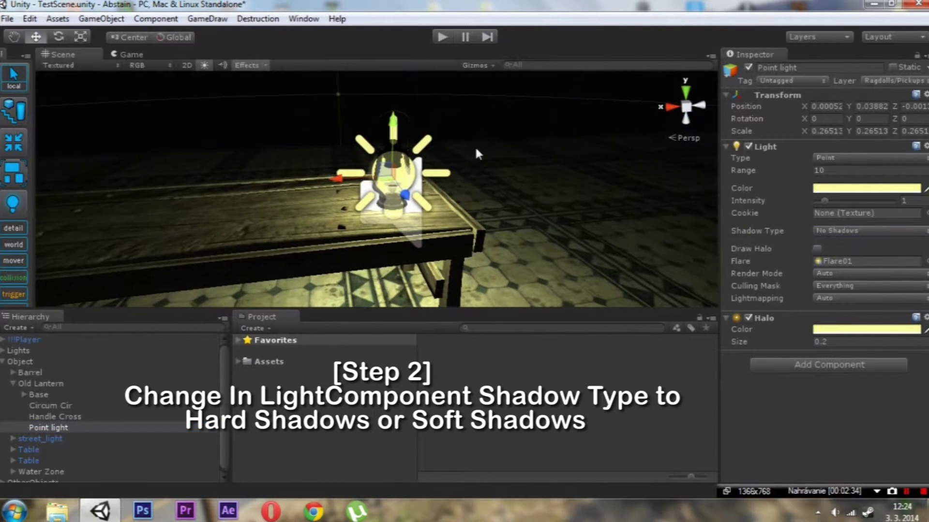
{"action": "scroll", "coordinate": [476, 149], "scroll_direction": "up", "scroll_amount": 2}
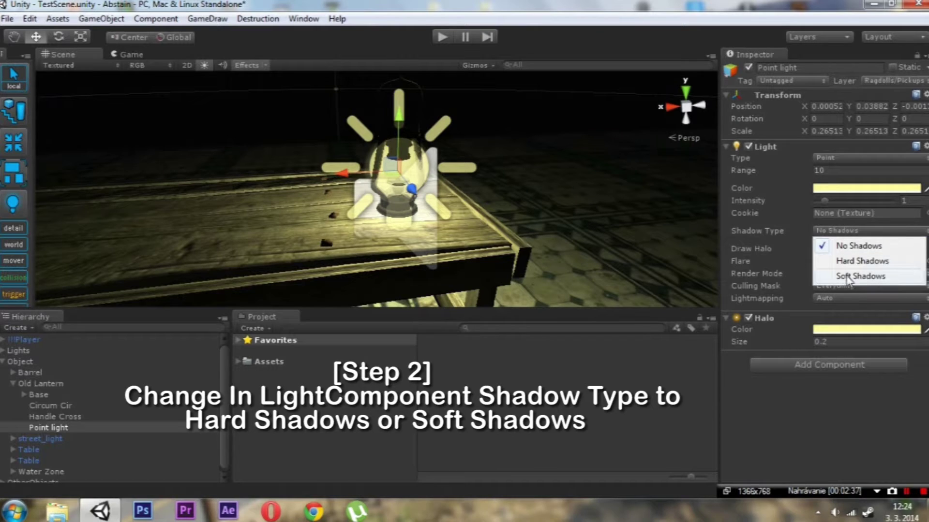
Compare soft and hard shadows, then settle on Soft Shadows at strength 1
{"action": "left_click", "coordinate": [854, 277]}
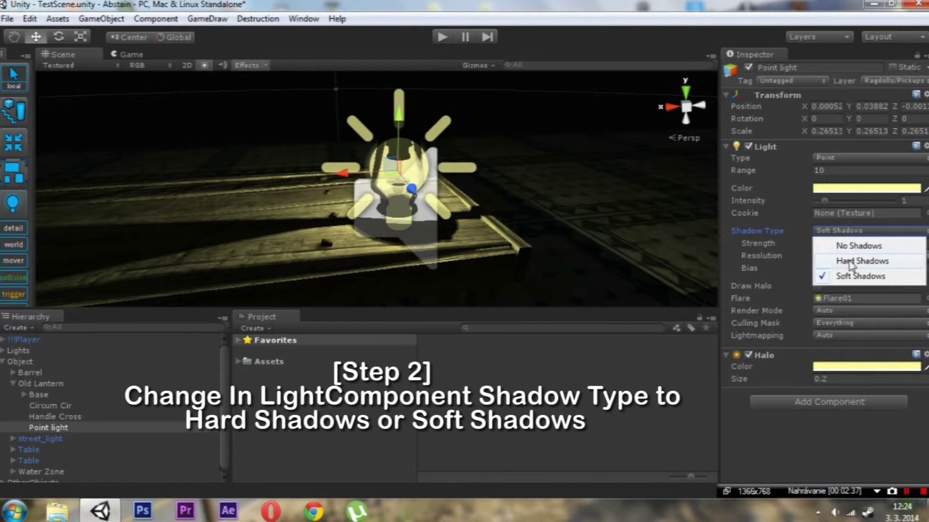
{"action": "left_click", "coordinate": [850, 262]}
{"action": "left_click", "coordinate": [860, 232]}
{"action": "left_click", "coordinate": [859, 278]}
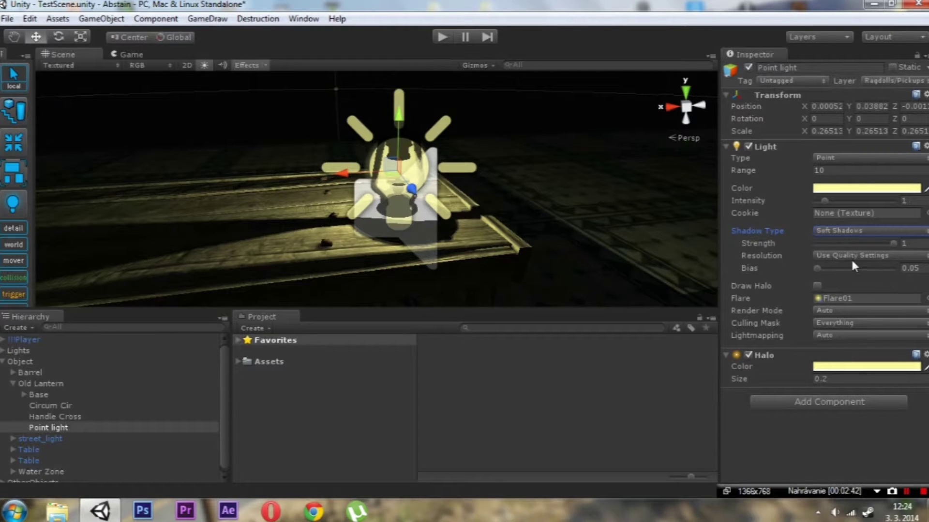
{"action": "left_click_drag", "start_coordinate": [890, 245], "coordinate": [898, 241]}
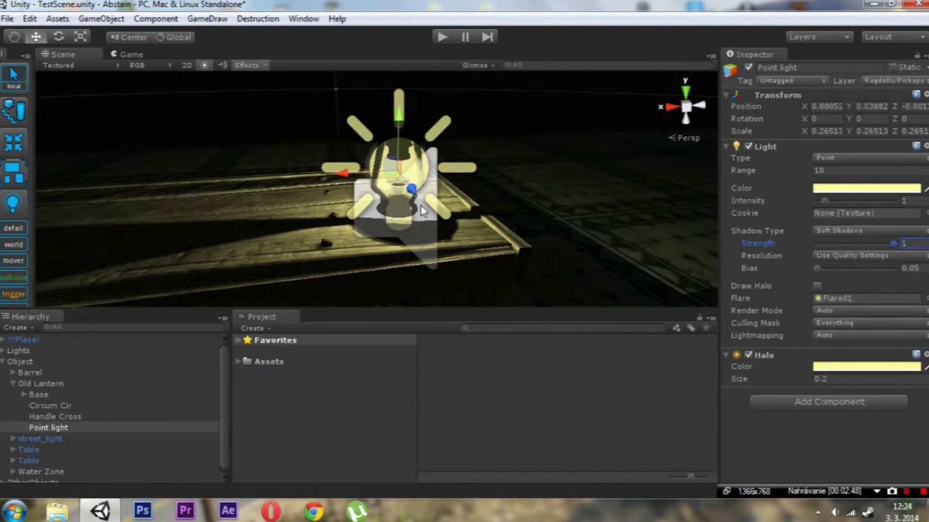
{"action": "scroll", "coordinate": [421, 212], "scroll_direction": "down", "scroll_amount": 3}
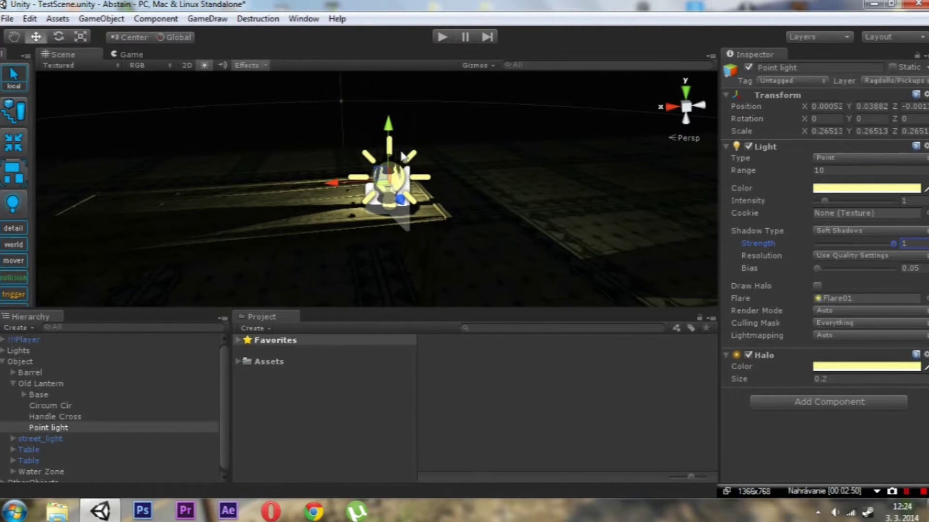
{"action": "scroll", "coordinate": [401, 150], "scroll_direction": "down", "scroll_amount": 2}
{"action": "scroll", "coordinate": [397, 147], "scroll_direction": "down", "scroll_amount": 2}
{"action": "scroll", "coordinate": [395, 144], "scroll_direction": "down", "scroll_amount": 2}
{"action": "scroll", "coordinate": [390, 155], "scroll_direction": "down", "scroll_amount": 2}
{"action": "mouse_move", "coordinate": [388, 154]}
{"action": "left_mouse_down", "text": "alt"}
{"action": "mouse_move", "coordinate": [495, 214]}
{"action": "mouse_move", "coordinate": [375, 145]}
{"action": "left_mouse_up", "text": "alt"}
{"action": "middle_click_drag", "start_coordinate": [374, 146], "coordinate": [344, 191]}
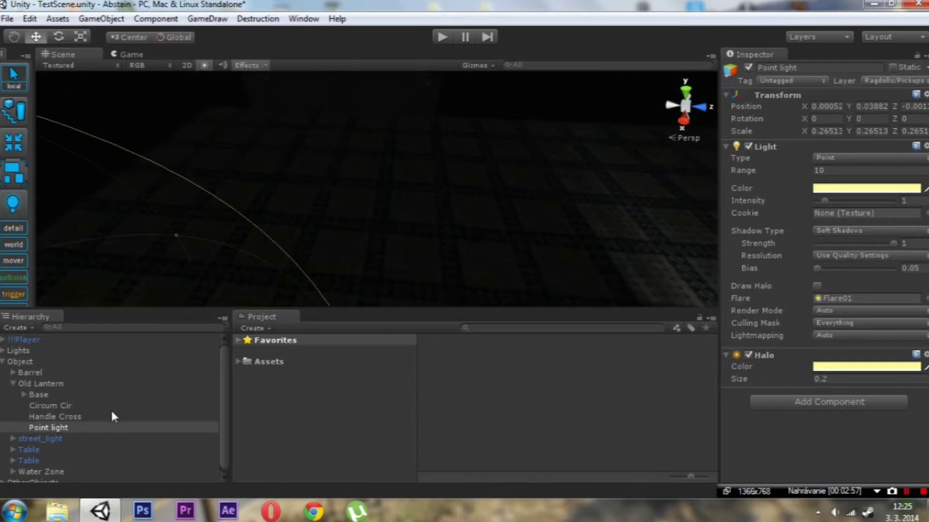
{"action": "left_click", "coordinate": [30, 19]}
In Player Settings, set Rendering Path to Forward and inspect the scene's lighting
{"action": "mouse_move", "coordinate": [190, 314]}
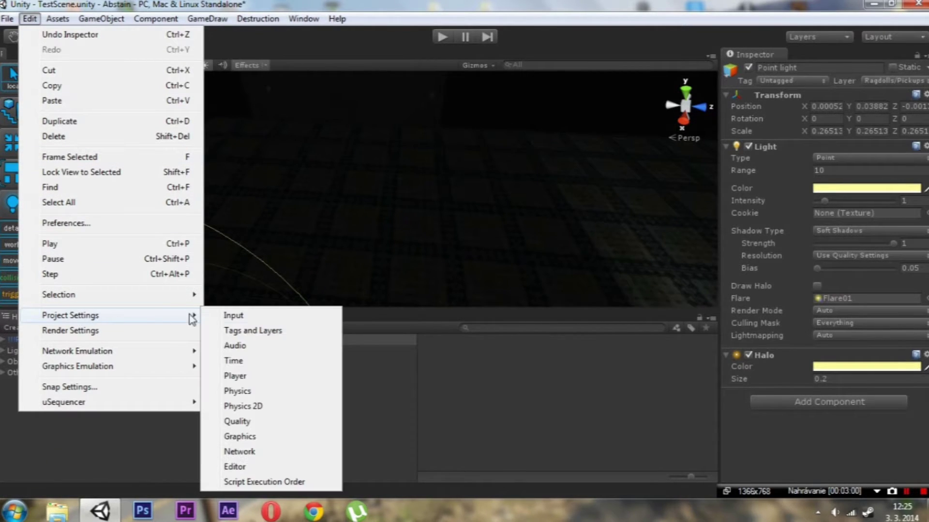
{"action": "left_click", "coordinate": [235, 376]}
{"action": "scroll", "coordinate": [874, 291], "scroll_direction": "down", "scroll_amount": 3}
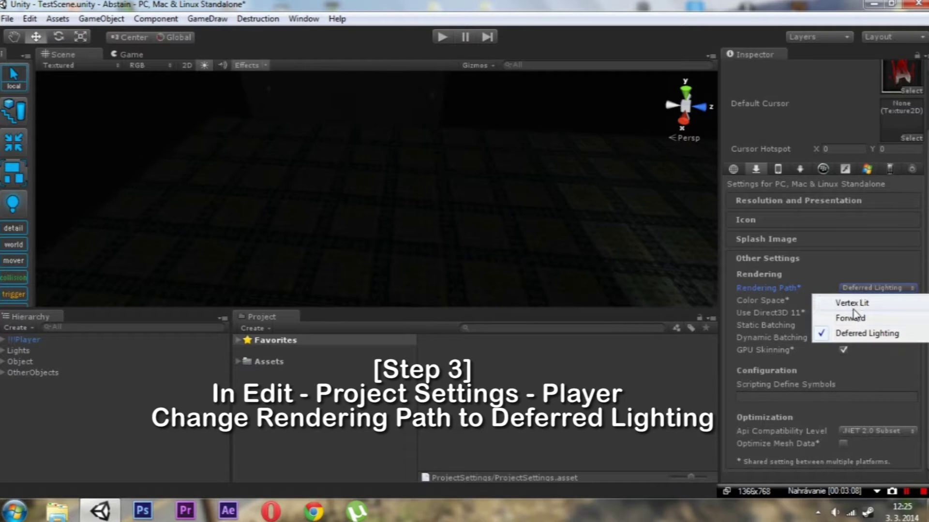
{"action": "left_click", "coordinate": [853, 315]}
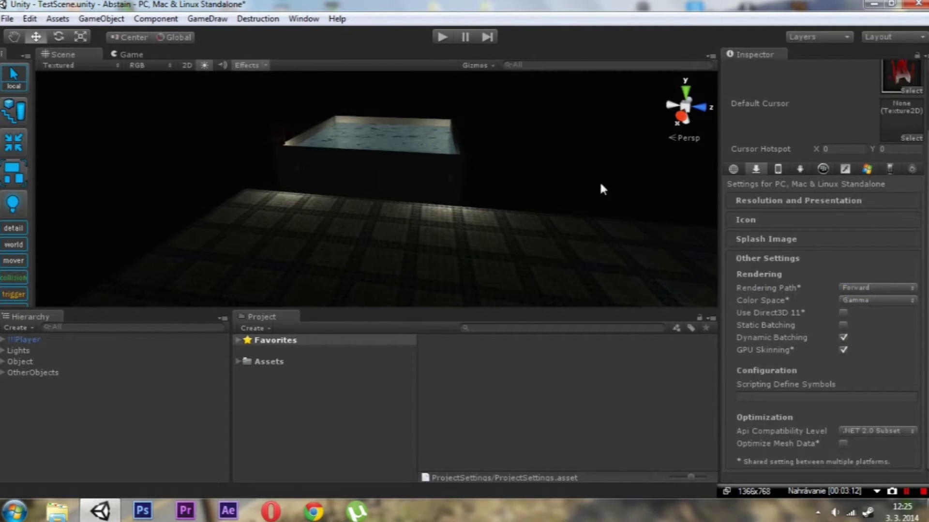
{"action": "left_click_drag", "start_coordinate": [603, 189], "coordinate": [633, 227], "text": "alt"}
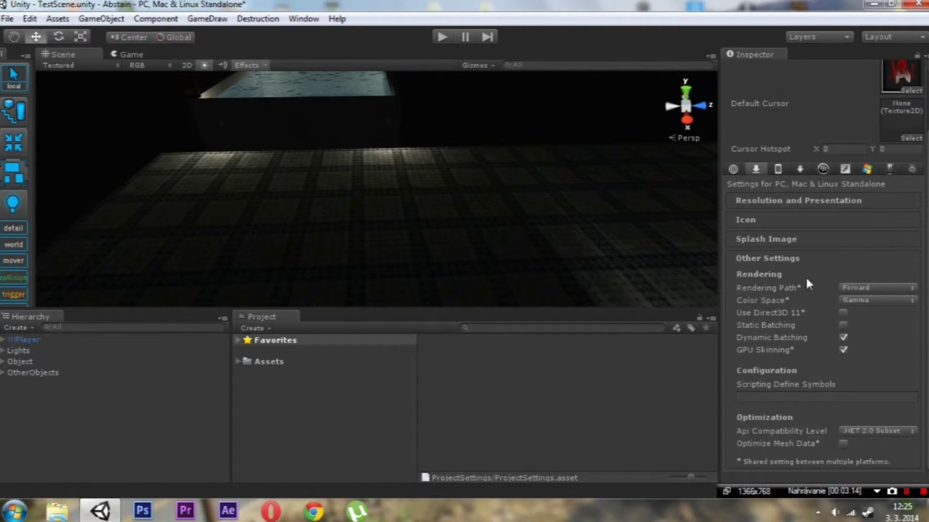
Change the player Rendering Path to Deferred Lighting and check the water pool and floor
{"action": "left_click", "coordinate": [857, 288]}
{"action": "left_click", "coordinate": [847, 331]}
{"action": "mouse_move", "coordinate": [402, 172]}
{"action": "left_mouse_down", "text": "alt"}
{"action": "mouse_move", "coordinate": [501, 210]}
{"action": "mouse_move", "coordinate": [446, 186]}
{"action": "left_mouse_up", "text": "alt"}
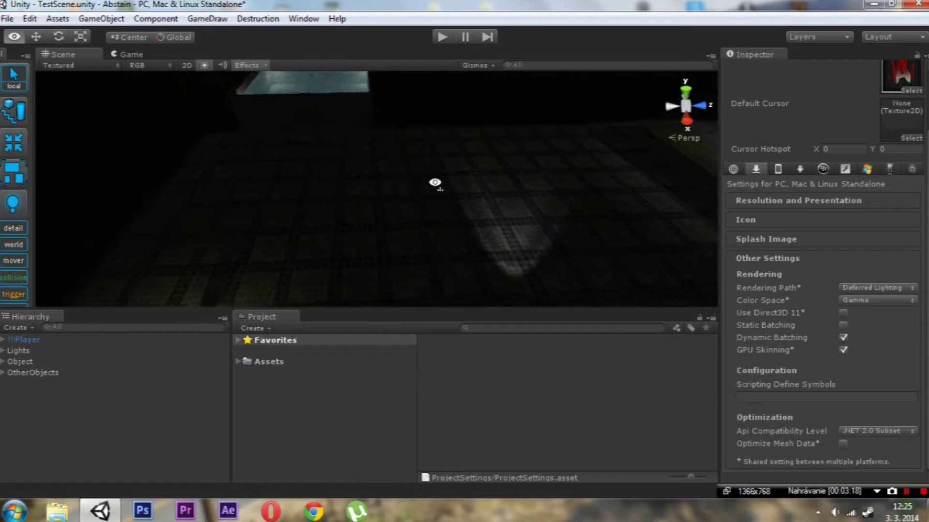
{"action": "mouse_move", "coordinate": [446, 184]}
{"action": "left_mouse_down", "text": "alt"}
{"action": "mouse_move", "coordinate": [332, 169]}
{"action": "mouse_move", "coordinate": [390, 209]}
{"action": "left_mouse_up", "text": "alt"}
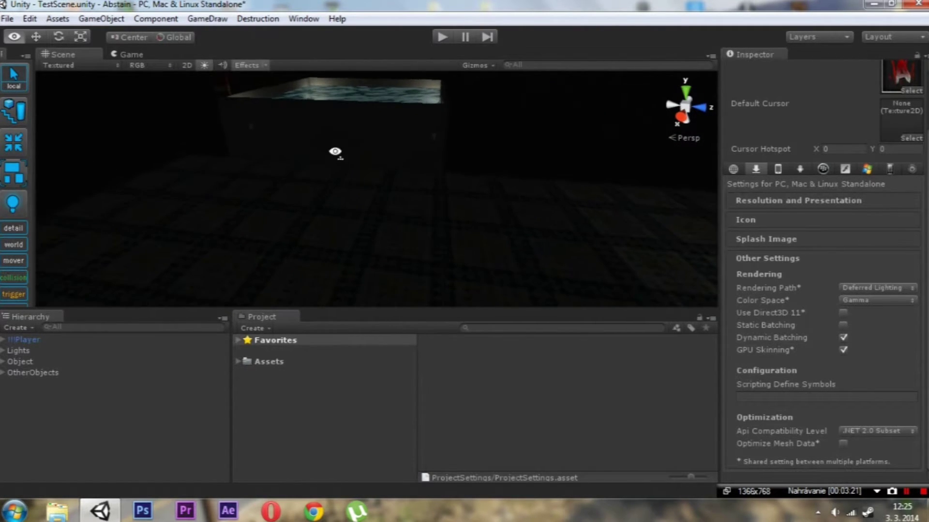
{"action": "left_click", "coordinate": [375, 196]}
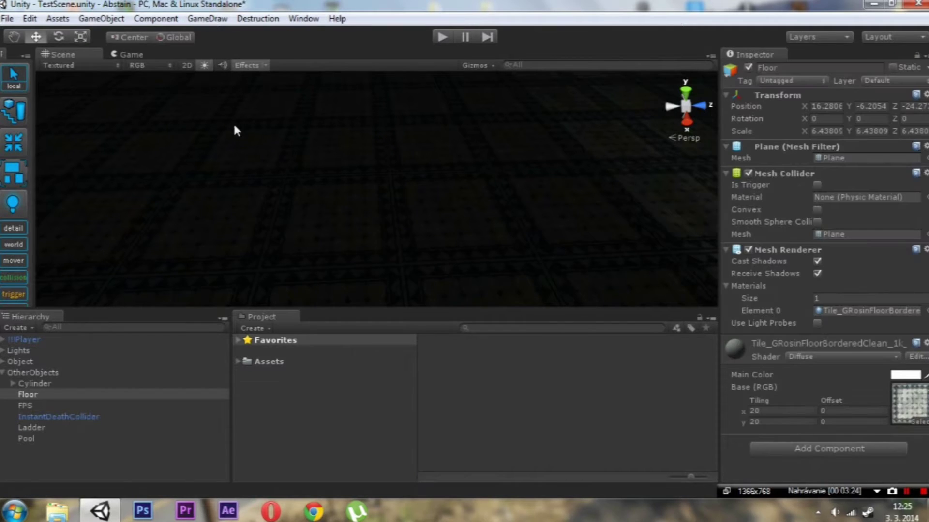
Add a Spotlight and raise it high above the floor, aiming down
{"action": "left_click", "coordinate": [115, 23]}
{"action": "mouse_move", "coordinate": [270, 56]}
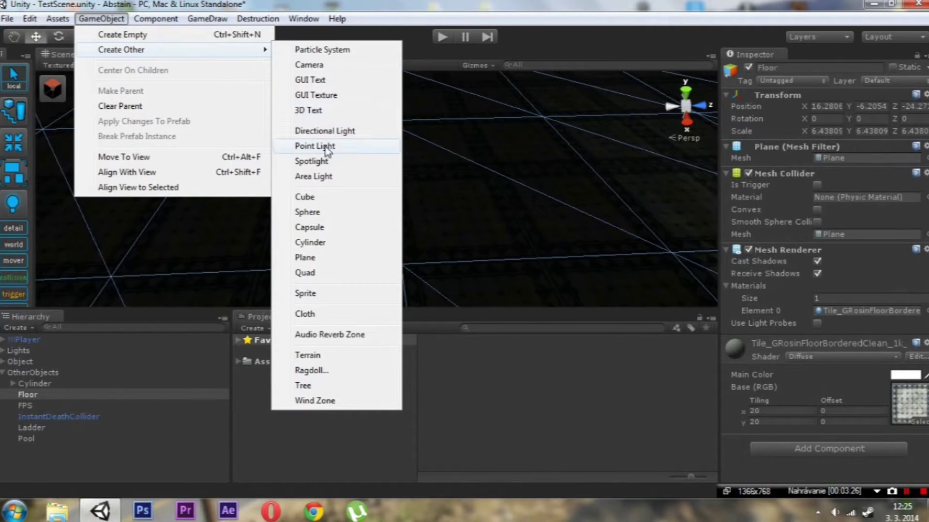
{"action": "left_click", "coordinate": [318, 164]}
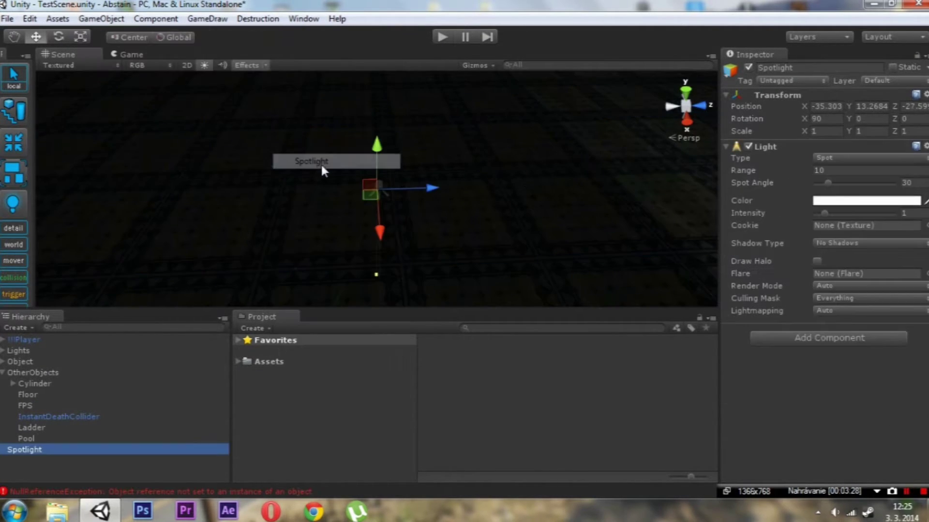
{"action": "left_click_drag", "start_coordinate": [382, 165], "coordinate": [385, 19]}
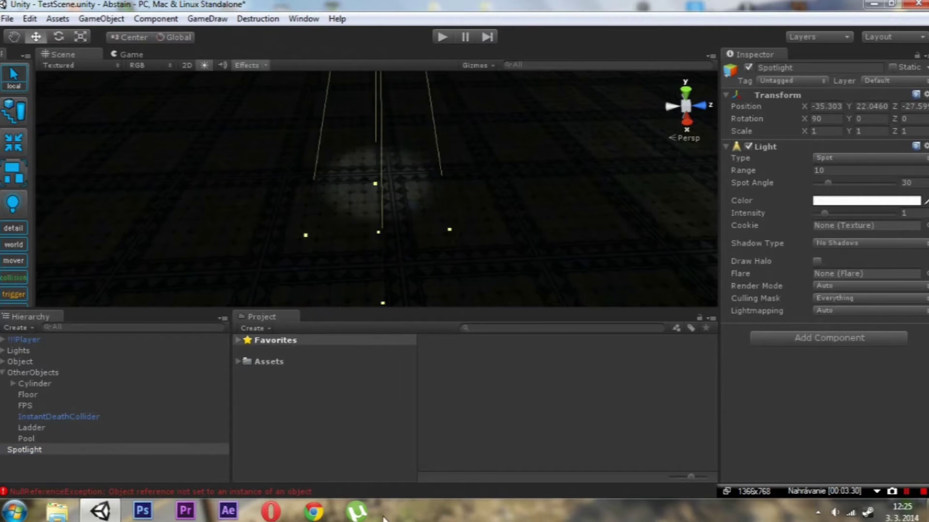
{"action": "key", "text": "f"}
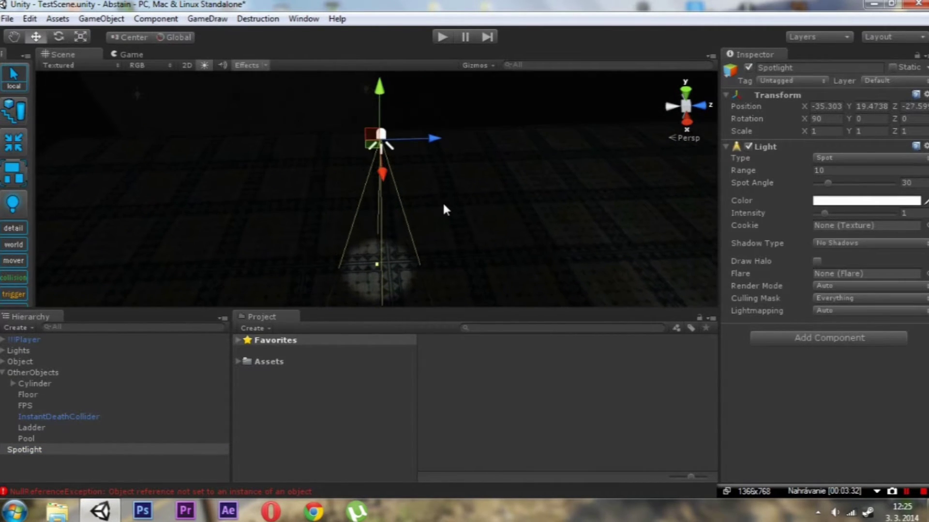
{"action": "left_click_drag", "start_coordinate": [420, 115], "coordinate": [420, 199], "text": "alt"}
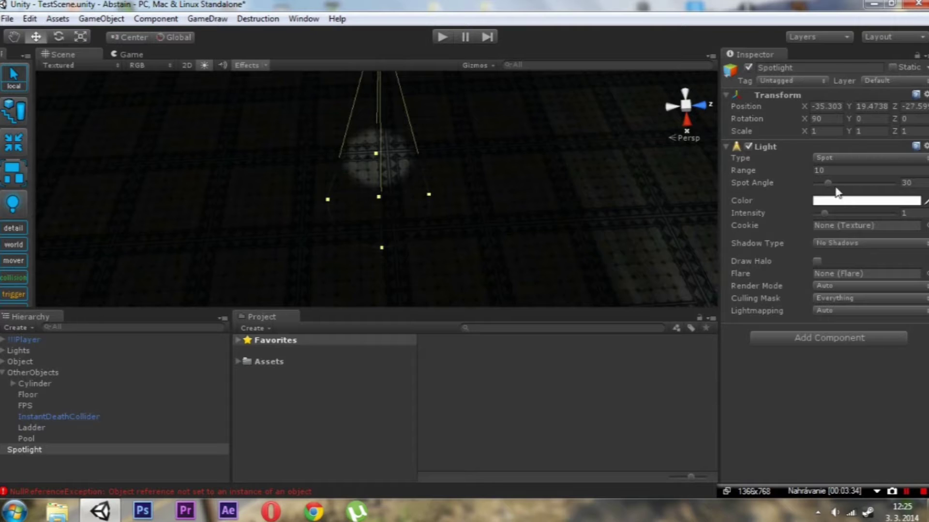
Give the Spotlight a Spot Angle of 77 and a Range of 20
{"action": "left_click_drag", "start_coordinate": [836, 188], "coordinate": [849, 184]}
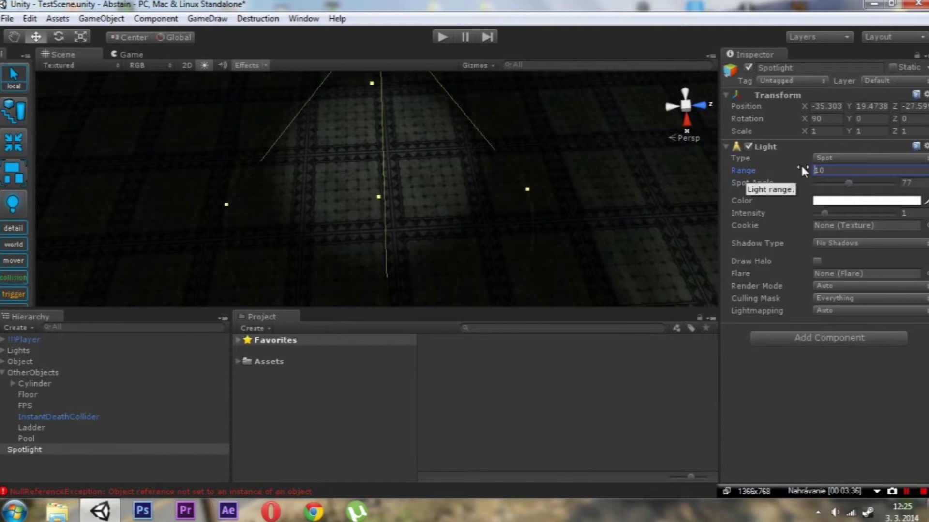
{"action": "type", "text": "30"}
{"action": "type", "text": "20"}
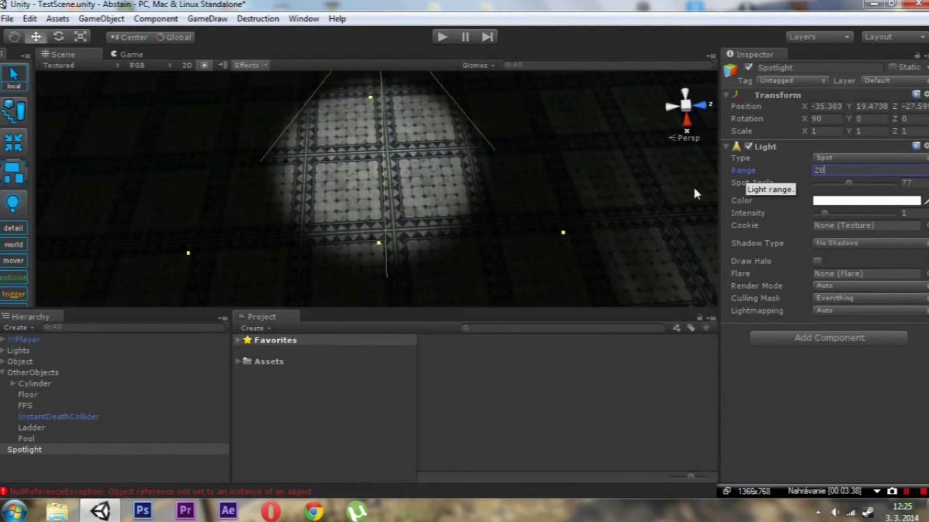
{"action": "left_click", "coordinate": [114, 23]}
{"action": "mouse_move", "coordinate": [146, 51]}
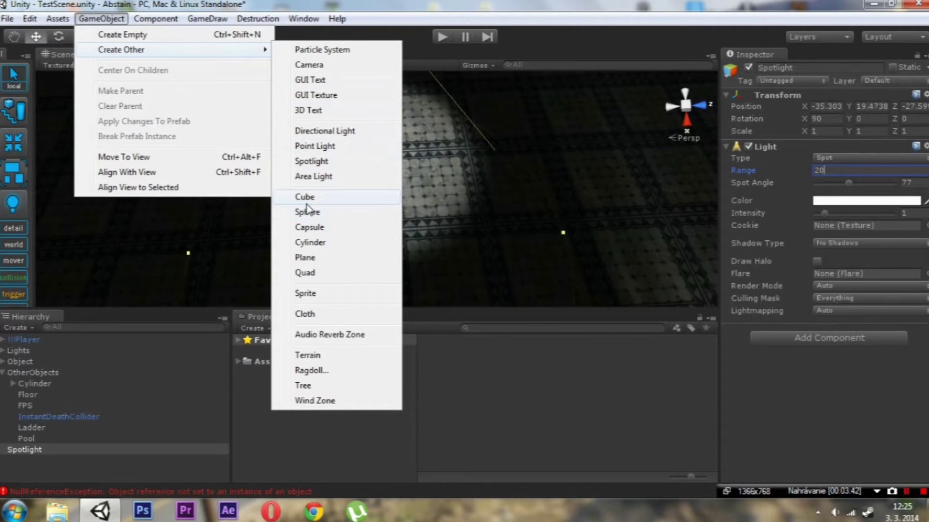
Create a Cube and lift it to Y 15.515 inside the spotlight's lit patch
{"action": "left_click", "coordinate": [315, 201]}
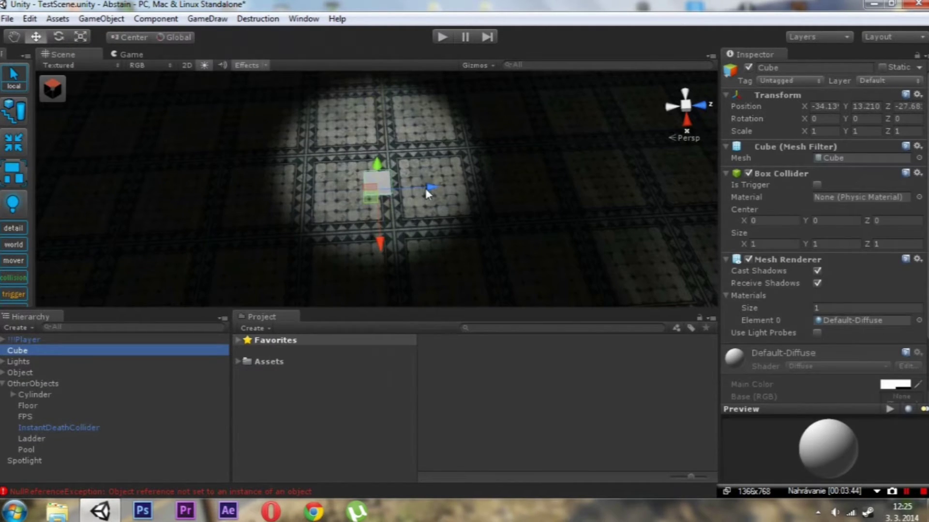
{"action": "left_click_drag", "start_coordinate": [426, 190], "coordinate": [441, 189]}
{"action": "left_click_drag", "start_coordinate": [393, 248], "coordinate": [393, 207]}
{"action": "left_click_drag", "start_coordinate": [393, 107], "coordinate": [397, 94]}
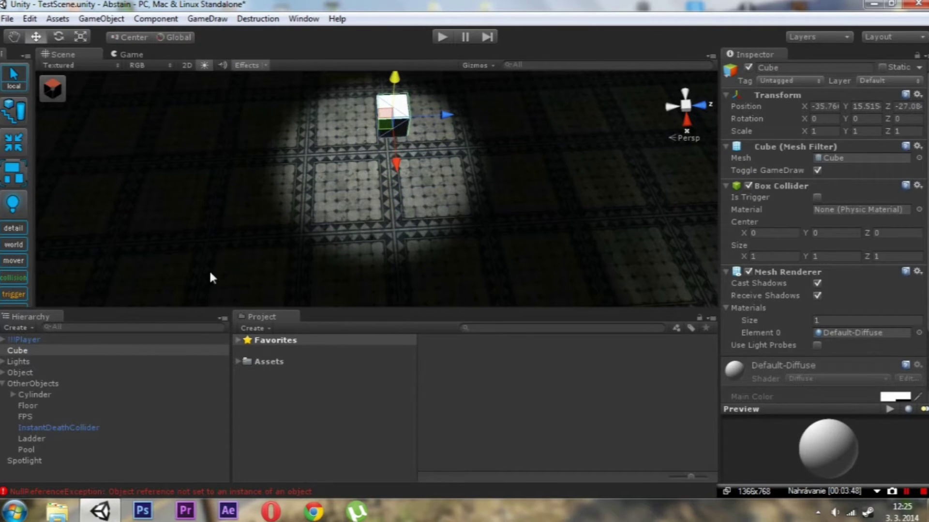
{"action": "left_click", "coordinate": [3, 383]}
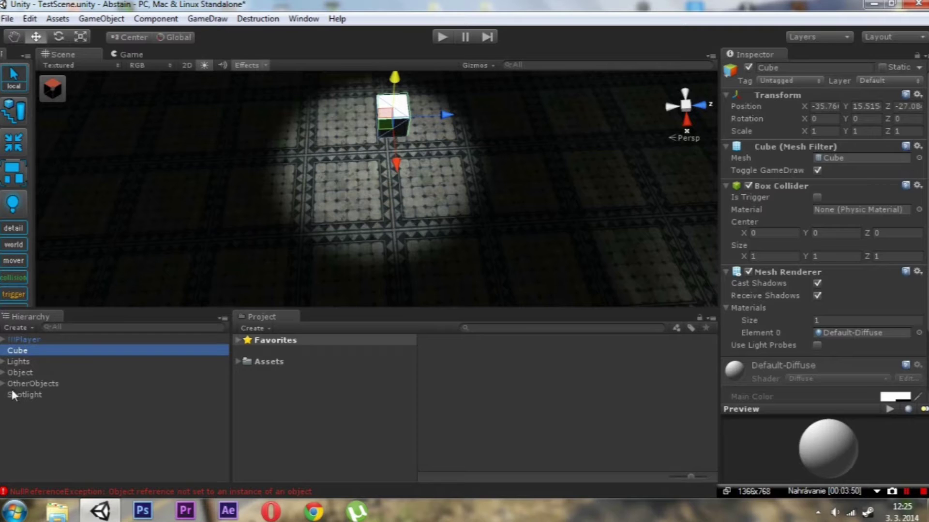
{"action": "left_click", "coordinate": [14, 395]}
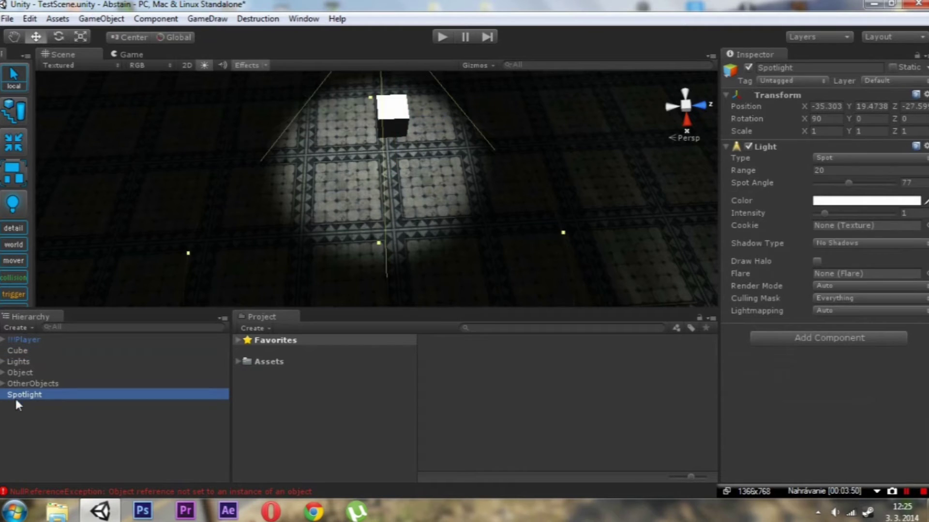
Try Hard Shadows on the Spotlight, then switch it to Soft Shadows
{"action": "left_click", "coordinate": [832, 244]}
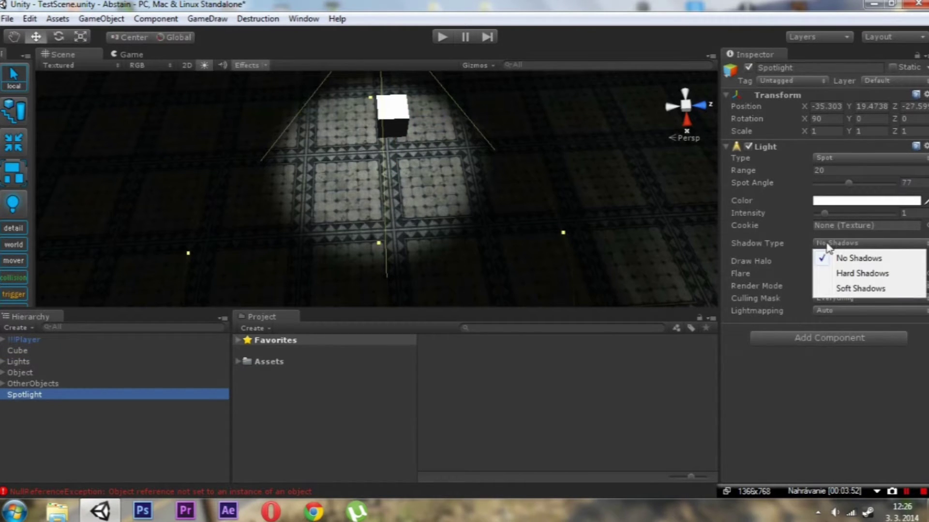
{"action": "left_click", "coordinate": [847, 274]}
{"action": "scroll", "coordinate": [459, 161], "scroll_direction": "up", "scroll_amount": 5}
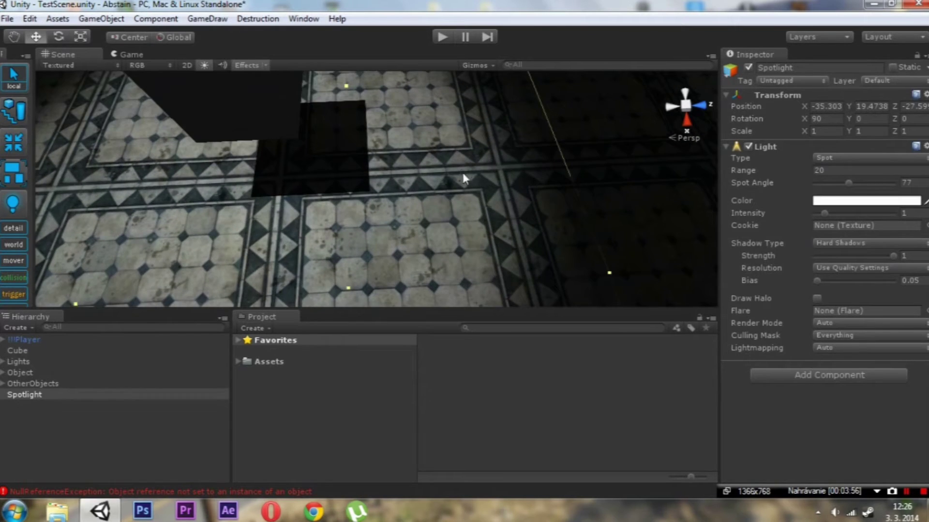
{"action": "scroll", "coordinate": [462, 175], "scroll_direction": "up", "scroll_amount": 3}
{"action": "scroll", "coordinate": [423, 163], "scroll_direction": "up", "scroll_amount": 3}
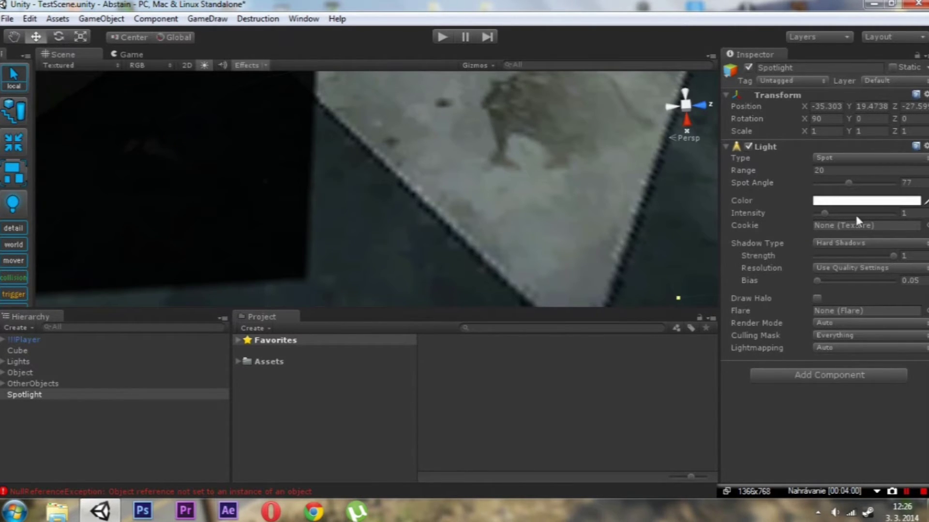
{"action": "left_click", "coordinate": [844, 243]}
{"action": "left_click", "coordinate": [839, 289]}
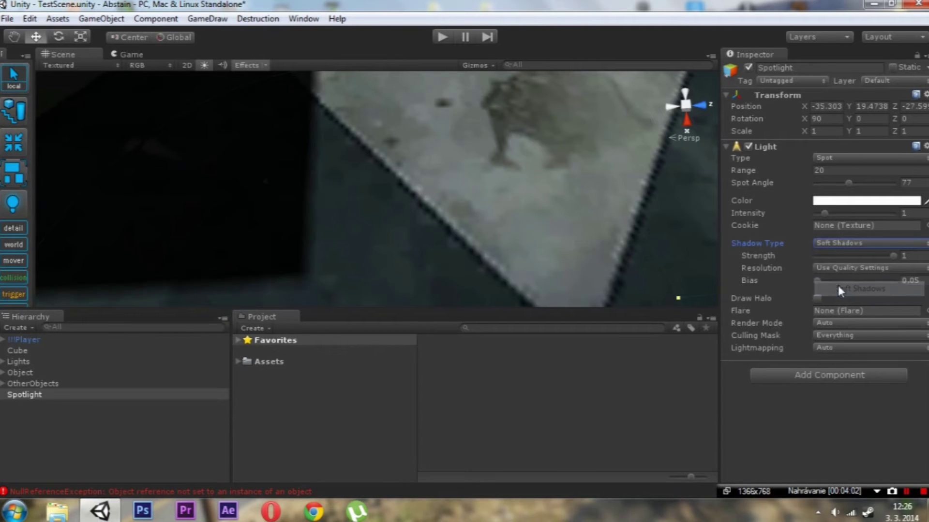
Test shadow Strength at 0.561, then restore it to full strength 1
{"action": "scroll", "coordinate": [454, 179], "scroll_direction": "down", "scroll_amount": 5}
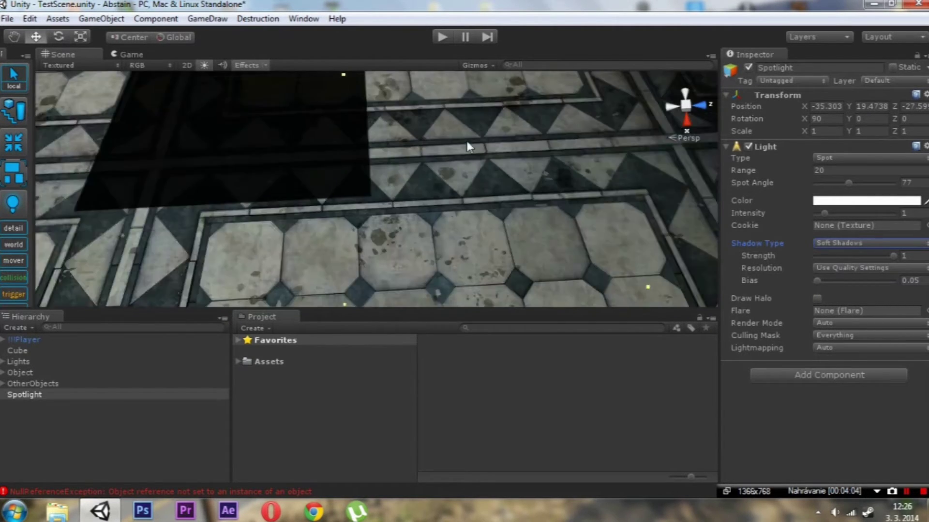
{"action": "scroll", "coordinate": [467, 143], "scroll_direction": "down", "scroll_amount": 2}
{"action": "mouse_move", "coordinate": [892, 255]}
{"action": "left_mouse_down"}
{"action": "mouse_move", "coordinate": [858, 257]}
{"action": "mouse_move", "coordinate": [892, 257]}
{"action": "left_mouse_up"}
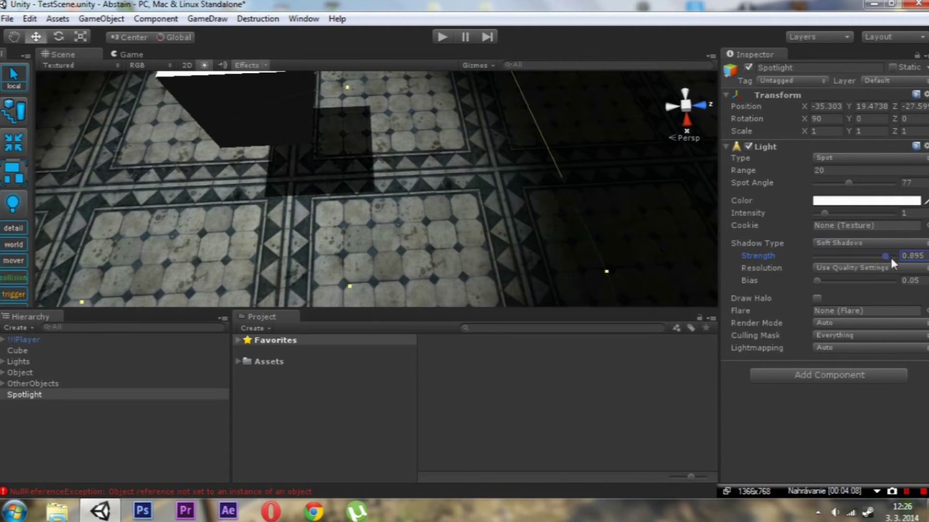
{"action": "left_click_drag", "start_coordinate": [487, 273], "coordinate": [443, 182], "text": "alt"}
{"action": "scroll", "coordinate": [425, 176], "scroll_direction": "down", "scroll_amount": 2}
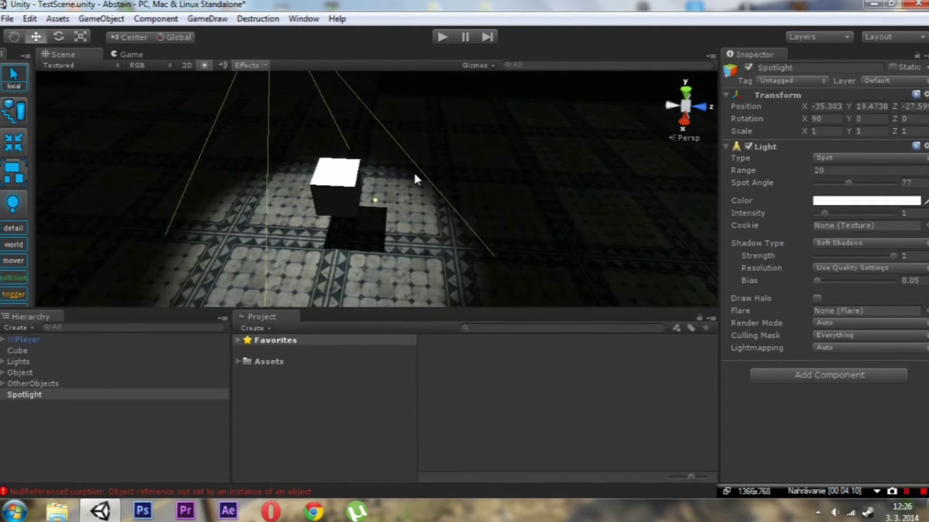
{"action": "scroll", "coordinate": [409, 160], "scroll_direction": "down", "scroll_amount": 2}
{"action": "scroll", "coordinate": [416, 150], "scroll_direction": "down", "scroll_amount": 2}
{"action": "scroll", "coordinate": [420, 154], "scroll_direction": "down", "scroll_amount": 1}
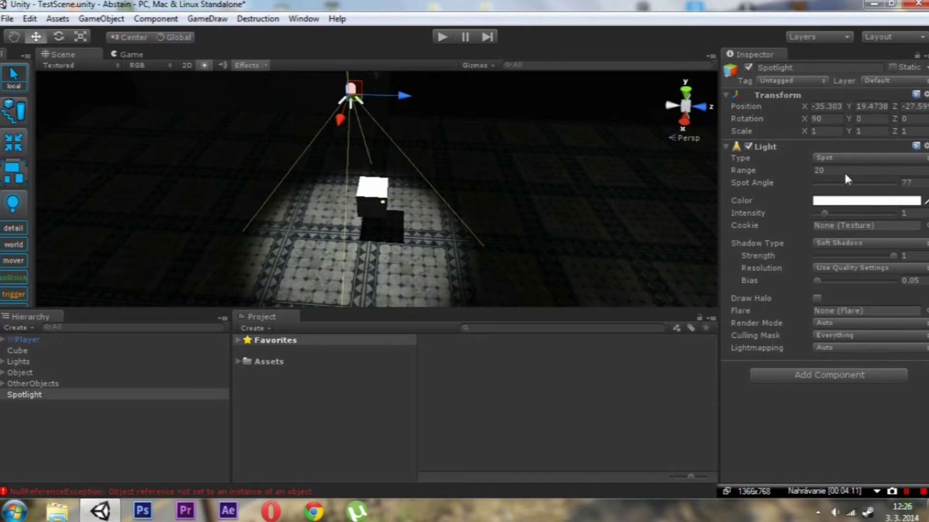
{"action": "left_click", "coordinate": [838, 159]}
Change the Spotlight's type to Point and reposition the light
{"action": "left_click", "coordinate": [845, 204]}
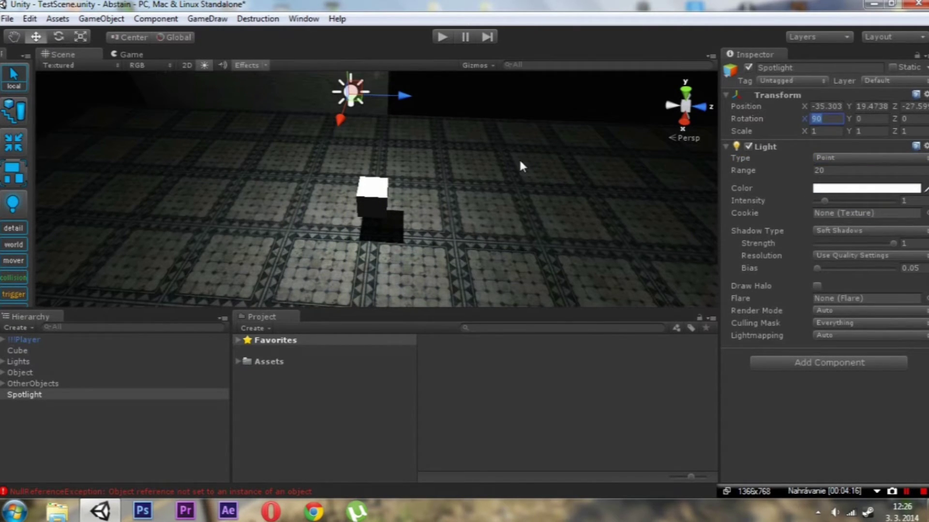
{"action": "left_click", "coordinate": [530, 329]}
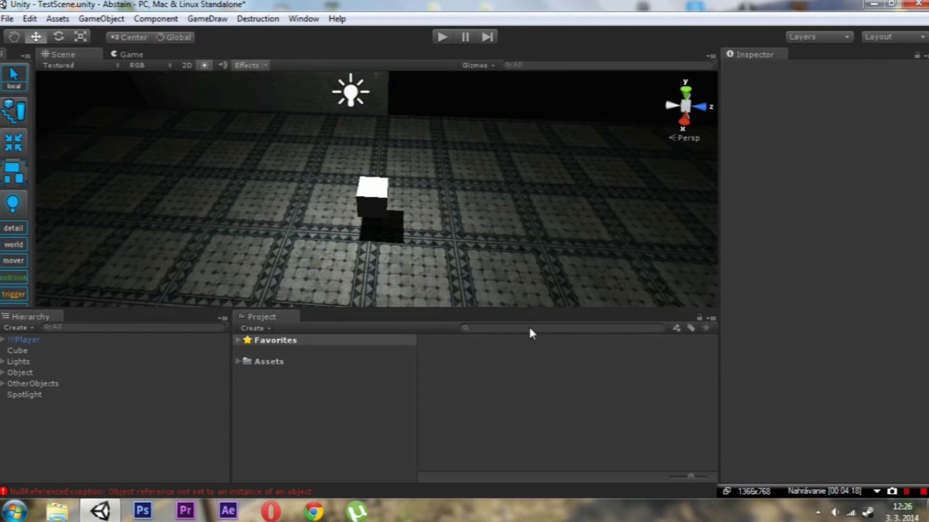
{"action": "left_click", "coordinate": [350, 93]}
{"action": "mouse_move", "coordinate": [396, 94]}
{"action": "left_mouse_down"}
{"action": "mouse_move", "coordinate": [399, 125]}
{"action": "mouse_move", "coordinate": [507, 144]}
{"action": "left_mouse_up"}
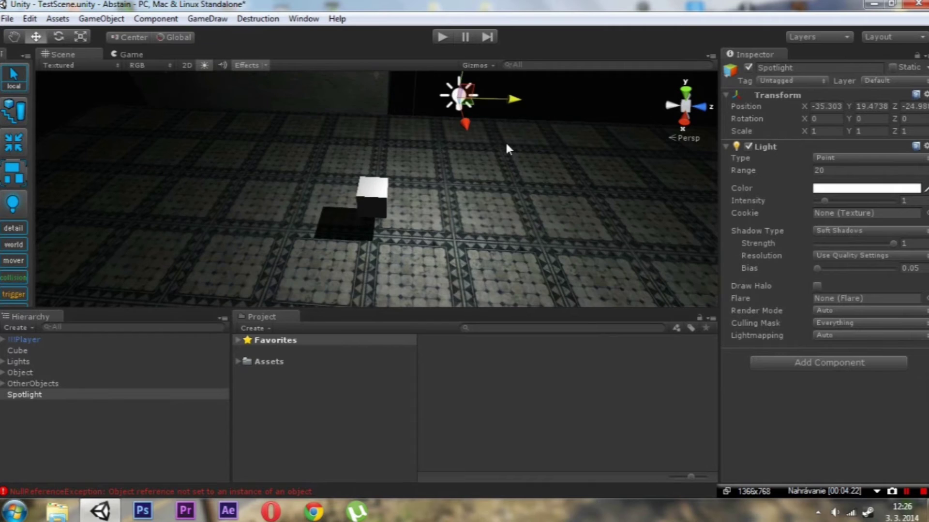
Tint the light pale warm yellow (255, 229, 159) and start play mode
{"action": "left_click", "coordinate": [830, 190]}
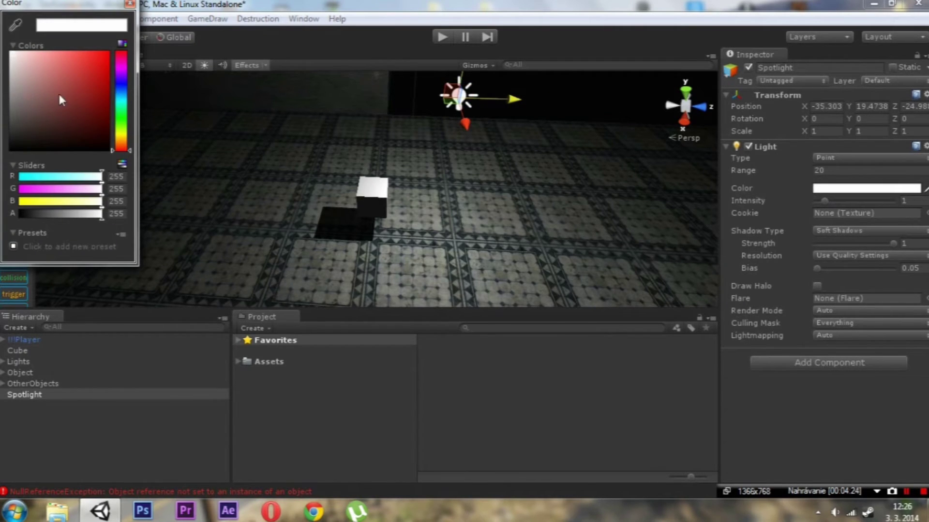
{"action": "left_click_drag", "start_coordinate": [63, 97], "coordinate": [107, 52]}
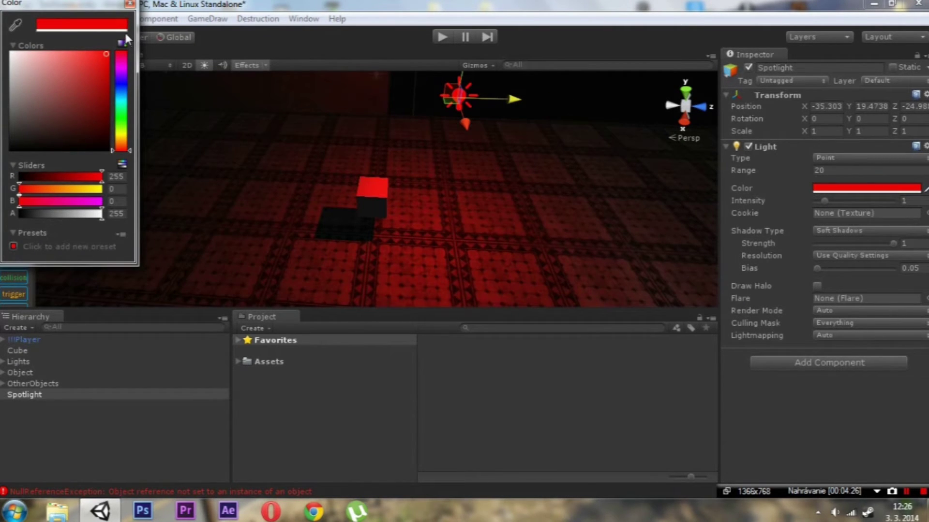
{"action": "mouse_move", "coordinate": [121, 54]}
{"action": "left_mouse_down"}
{"action": "mouse_move", "coordinate": [120, 116]}
{"action": "mouse_move", "coordinate": [115, 40]}
{"action": "left_mouse_up"}
{"action": "left_click_drag", "start_coordinate": [125, 144], "coordinate": [120, 145]}
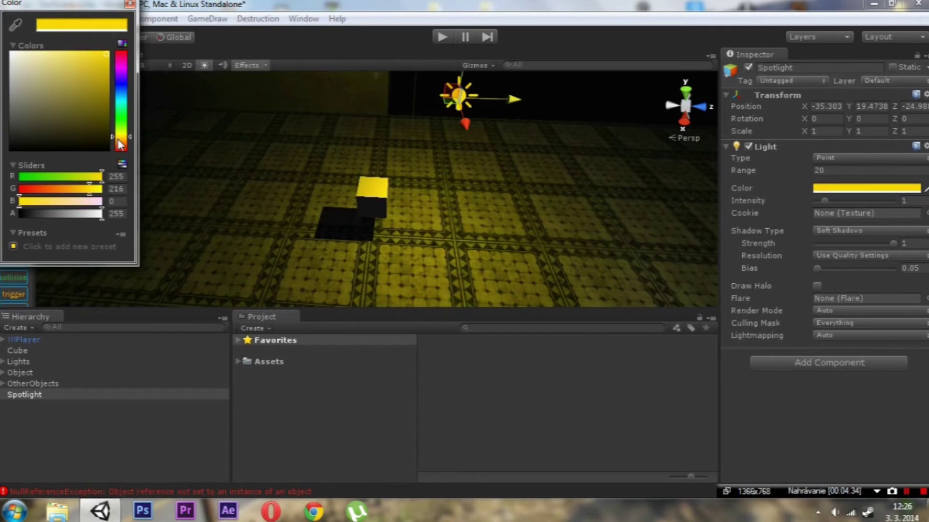
{"action": "left_click_drag", "start_coordinate": [96, 61], "coordinate": [45, 49]}
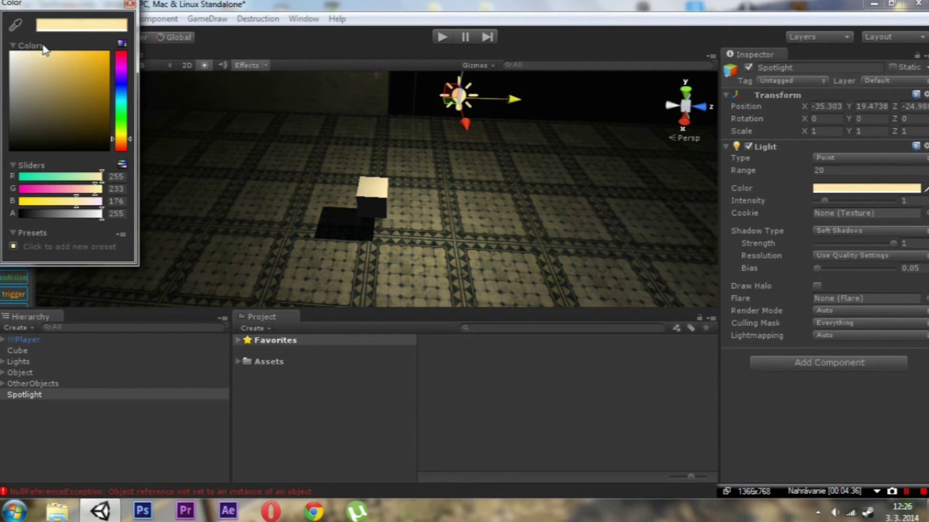
{"action": "left_click", "coordinate": [129, 4]}
{"action": "mouse_move", "coordinate": [465, 145]}
{"action": "right_mouse_down"}
{"action": "mouse_move", "coordinate": [434, 99]}
{"action": "mouse_move", "coordinate": [339, 191]}
{"action": "mouse_move", "coordinate": [458, 135]}
{"action": "right_mouse_up"}
{"action": "left_click", "coordinate": [428, 121]}
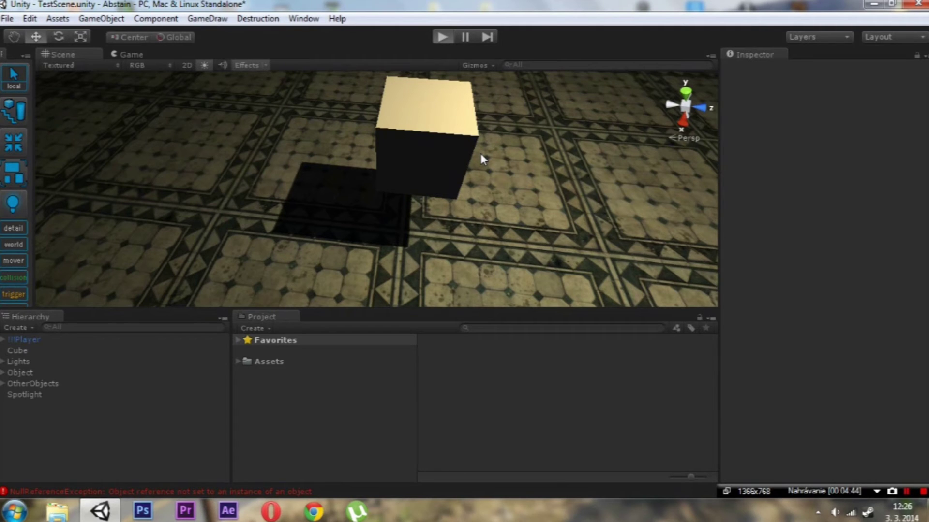
{"action": "key", "text": "ctrl+p"}
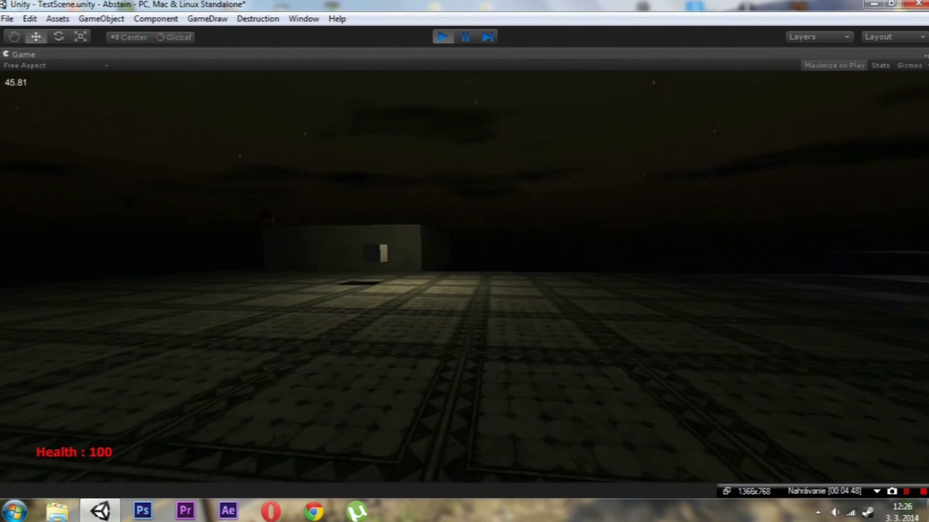
Walk across the warmly lit floor toward the dark cube and its shadow
{"action": "key", "text": "w"}
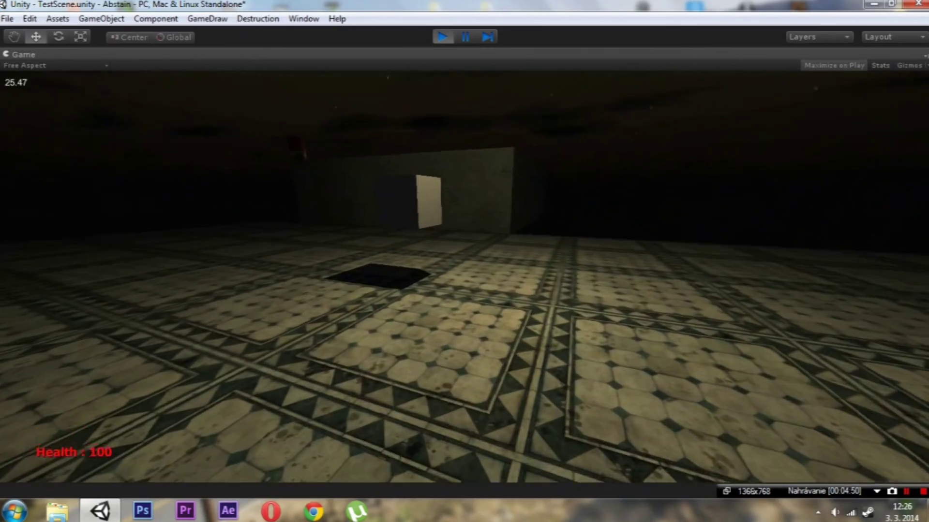
{"action": "key", "text": "w"}
{"action": "key", "text": "w"}
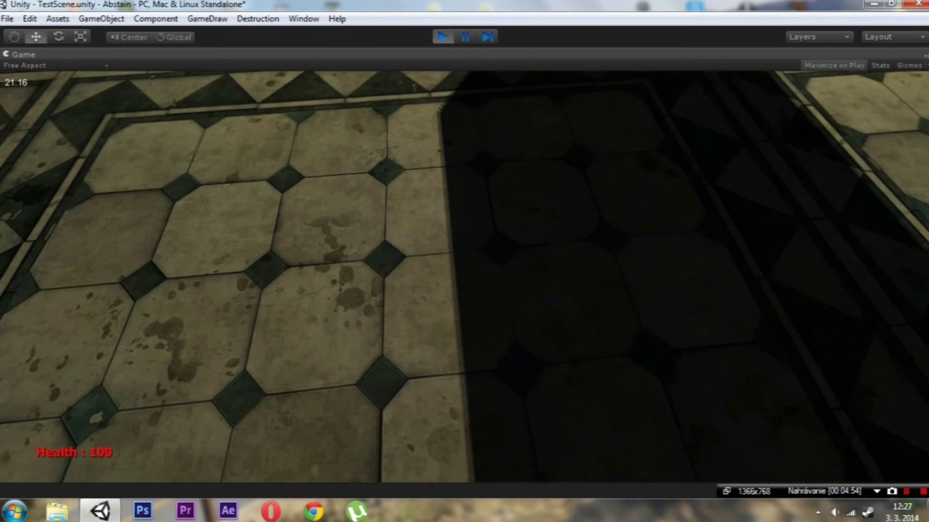
{"action": "key", "text": "w"}
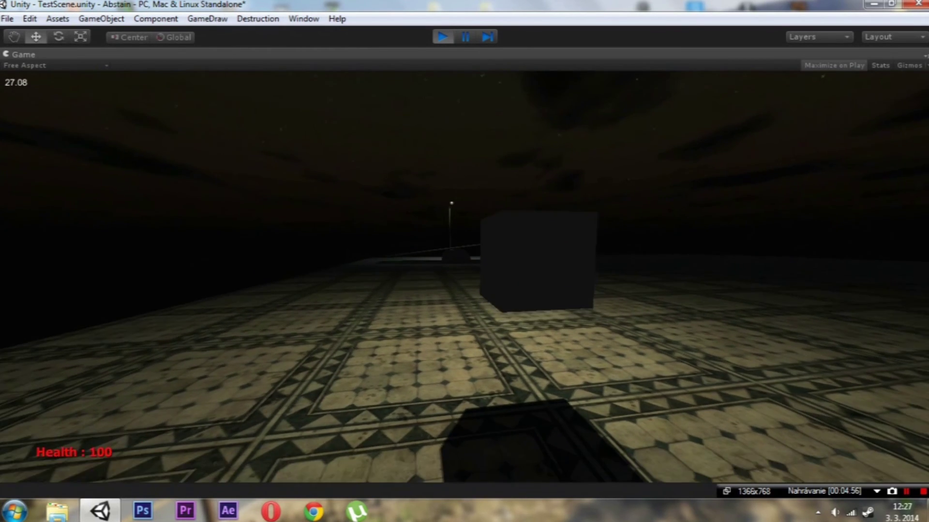
{"action": "key", "text": "w"}
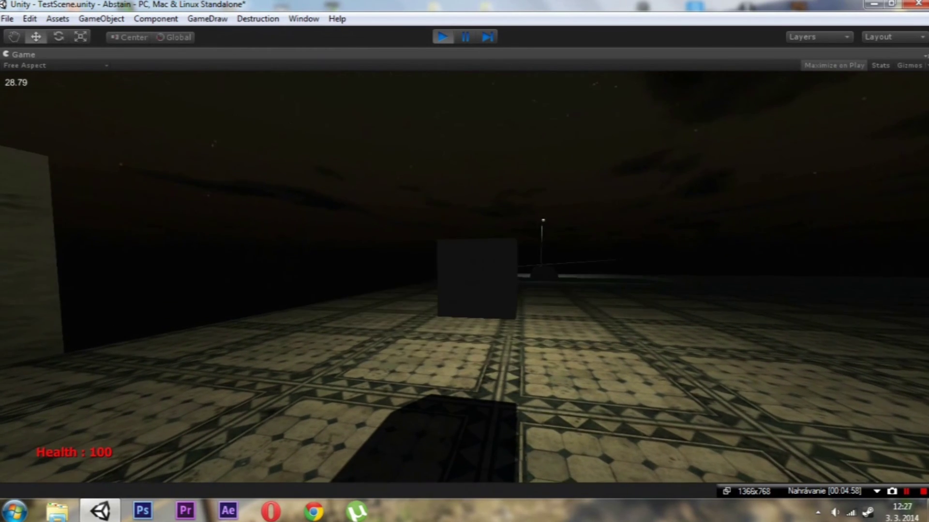
{"action": "key", "text": "w"}
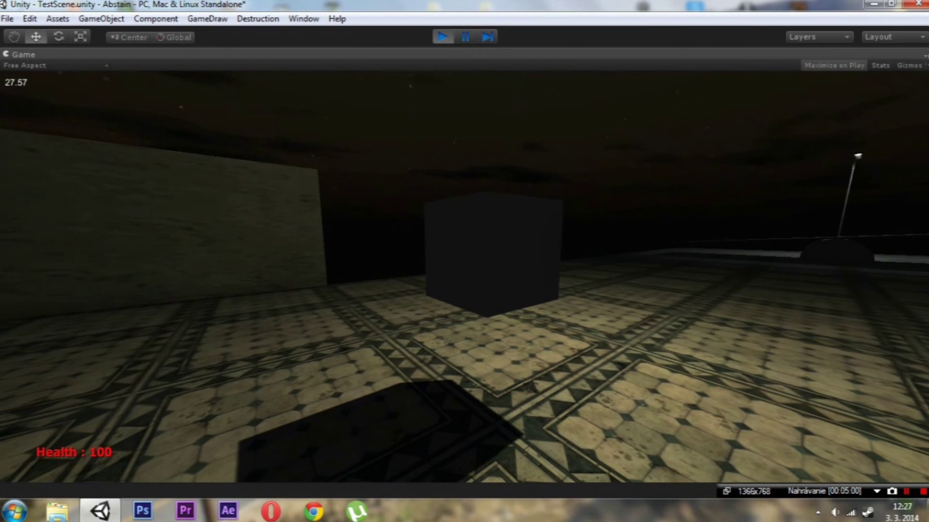
{"action": "key", "text": "Escape"}
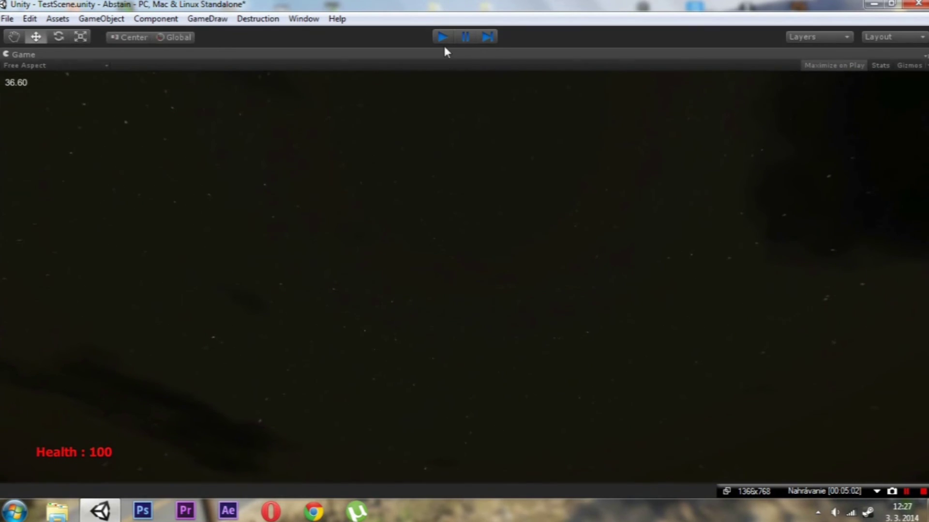